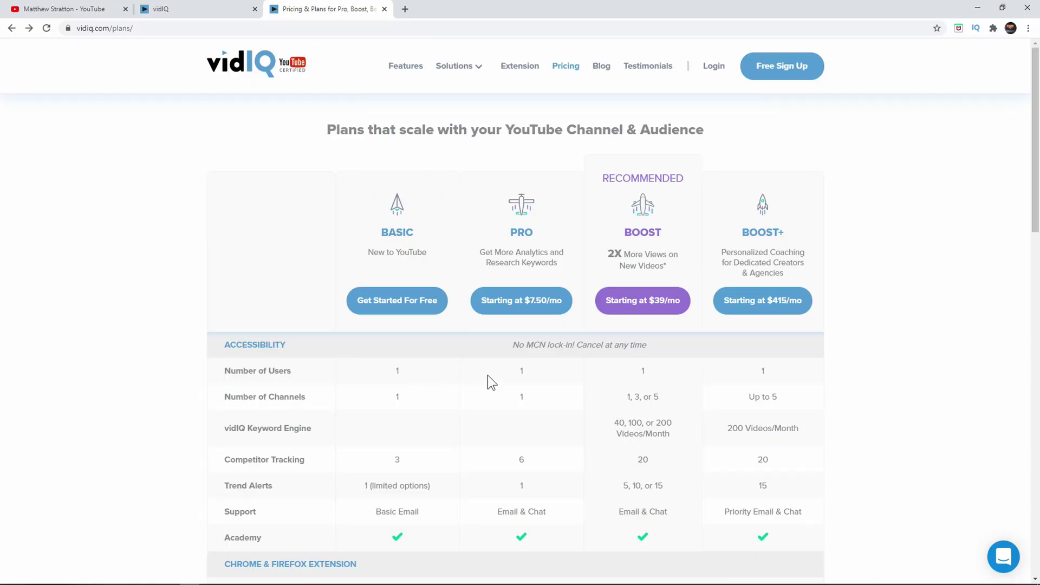
{"action": "scroll", "coordinate": [405, 395], "scroll_direction": "down", "scroll_amount": 3}
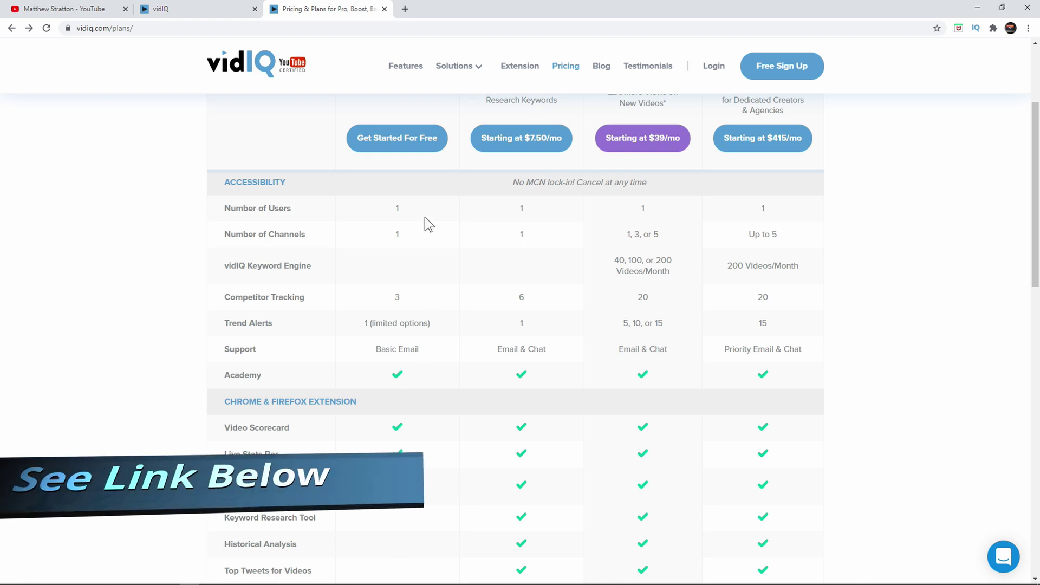
{"action": "scroll", "coordinate": [429, 269], "scroll_direction": "up", "scroll_amount": 3}
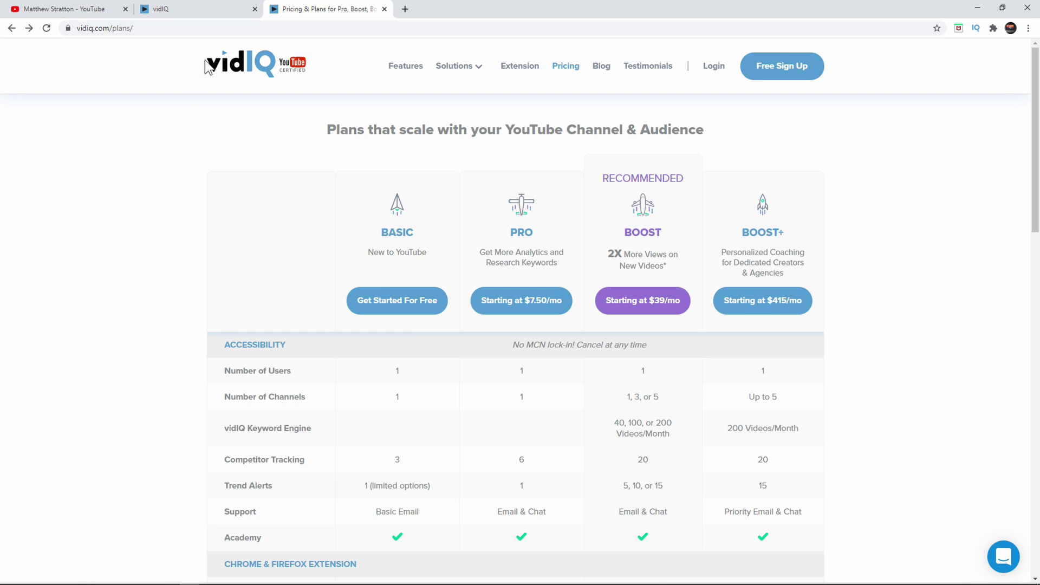
{"action": "left_click", "coordinate": [165, 10]}
Return to the channel's About page and check the vidIQ 444/19.1K realtime stats graphs
{"action": "left_click", "coordinate": [83, 10]}
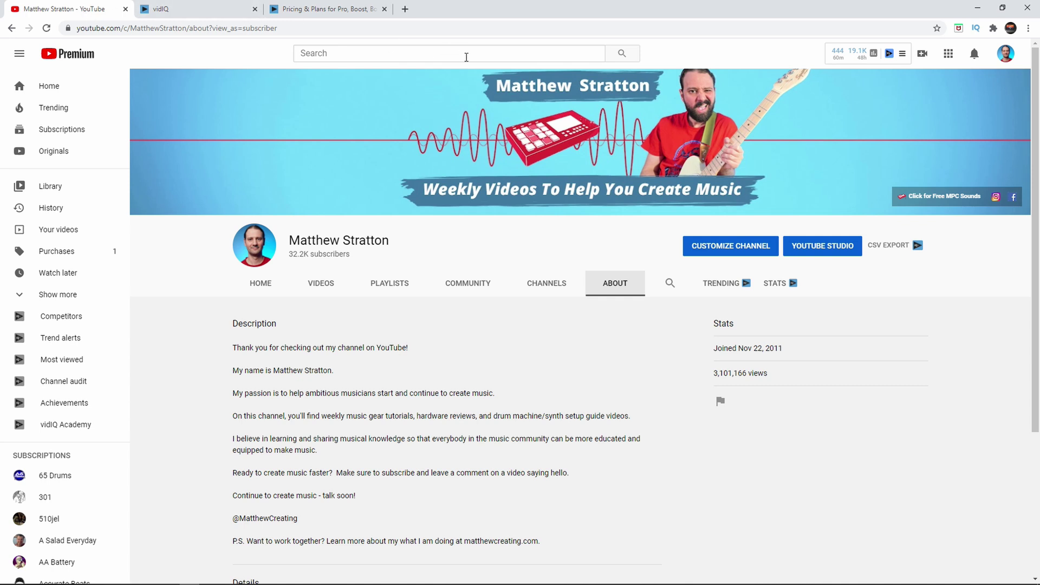
{"action": "mouse_move", "coordinate": [828, 52]}
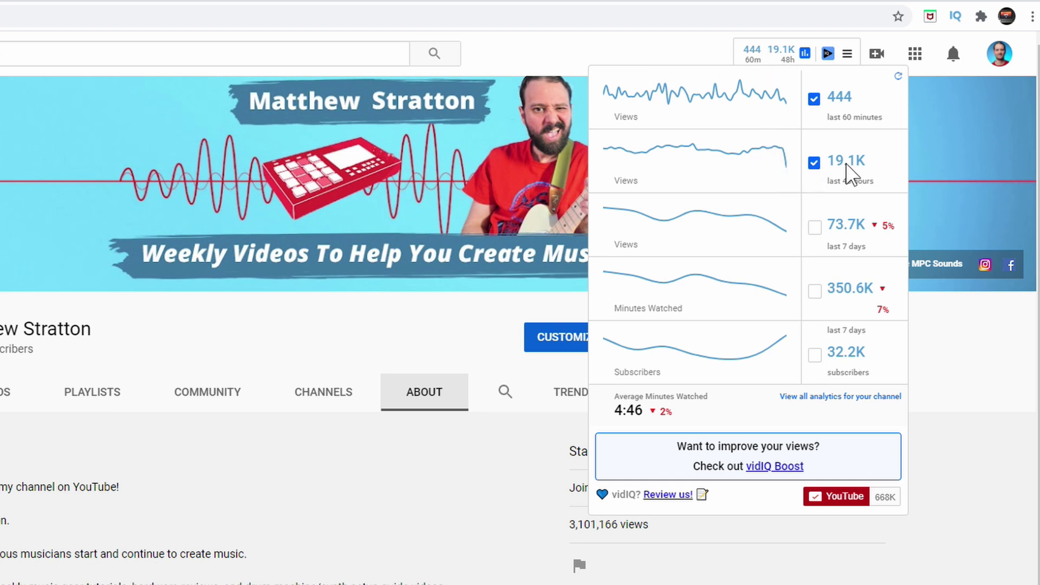
{"action": "mouse_move", "coordinate": [710, 234]}
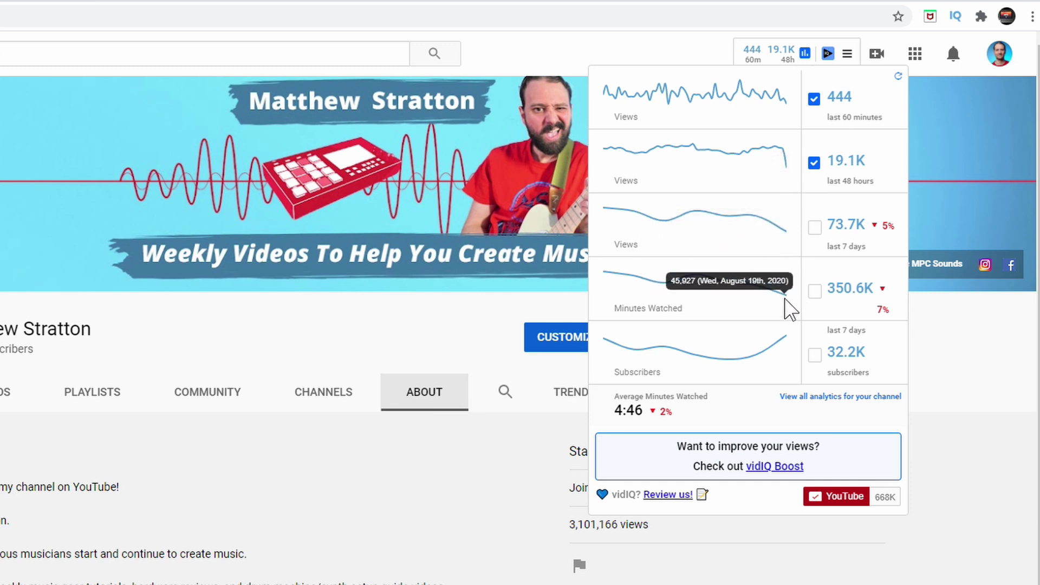
{"action": "mouse_move", "coordinate": [793, 355]}
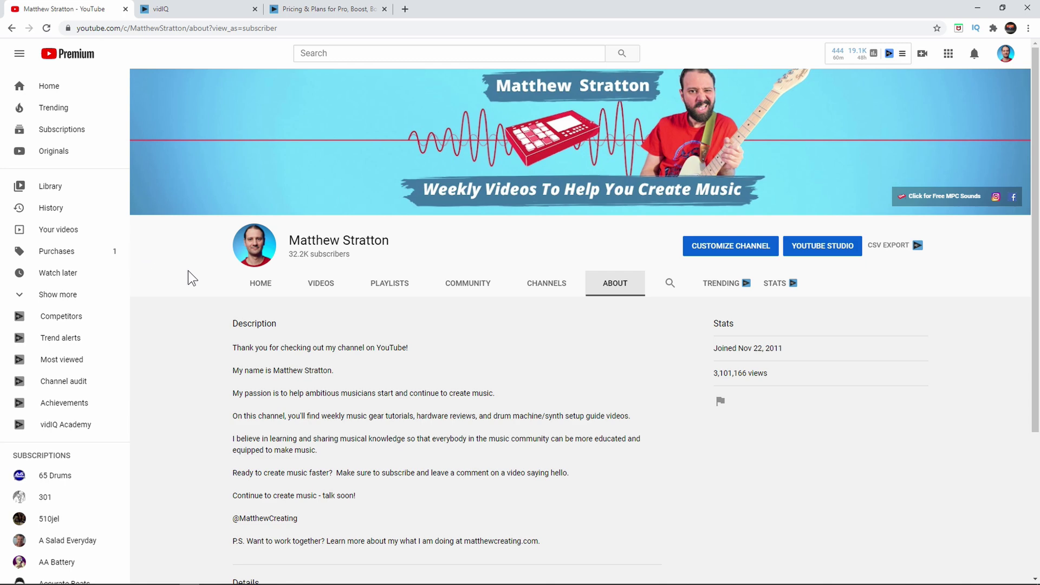
{"action": "left_click", "coordinate": [100, 382]}
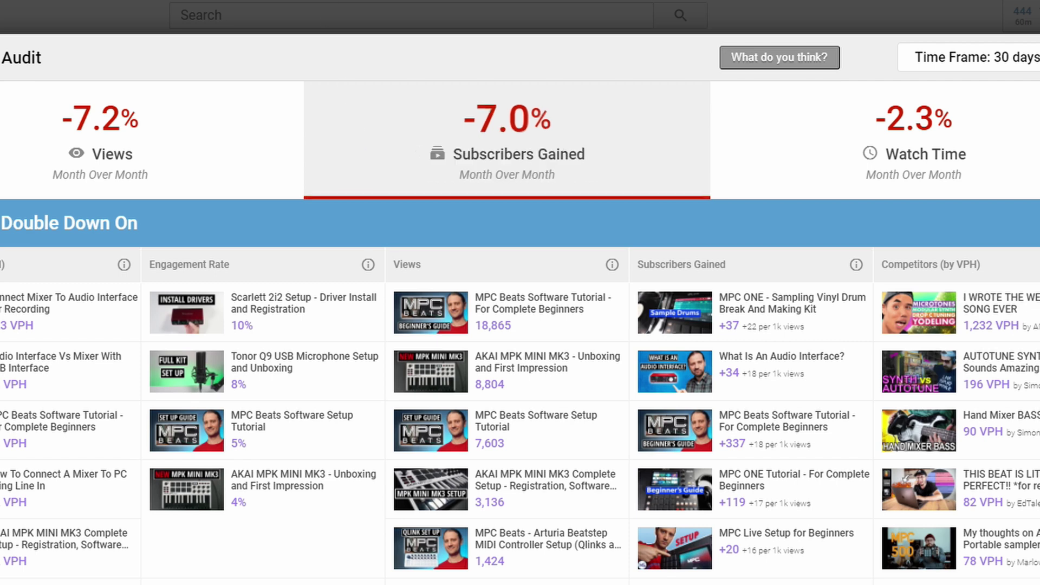
Review the audit's Views, Subscribers Gained and Watch Time changes (-7.2%, -7.0%, -2.3%)
{"action": "mouse_move", "coordinate": [173, 168]}
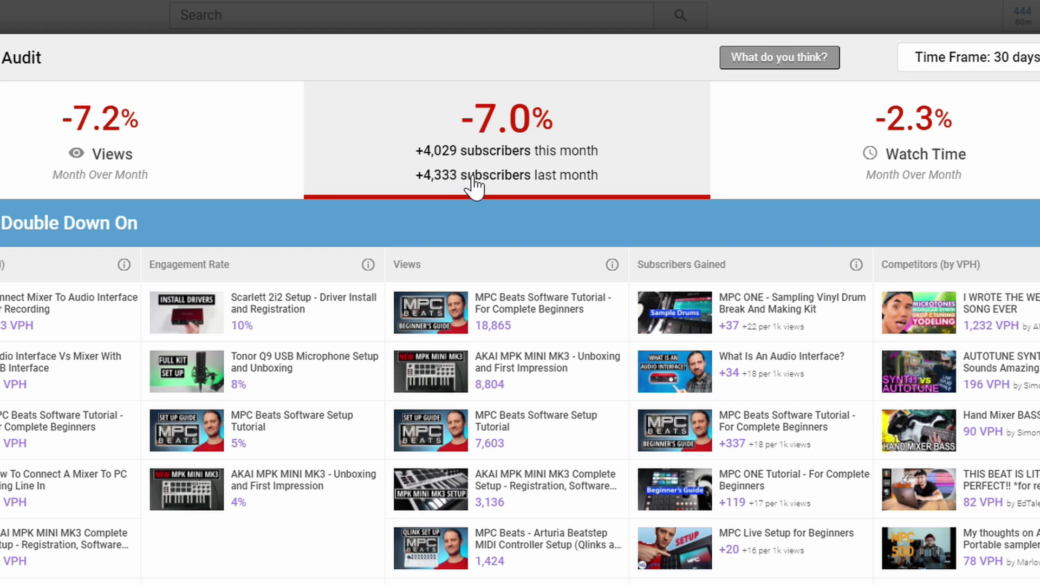
{"action": "mouse_move", "coordinate": [852, 162]}
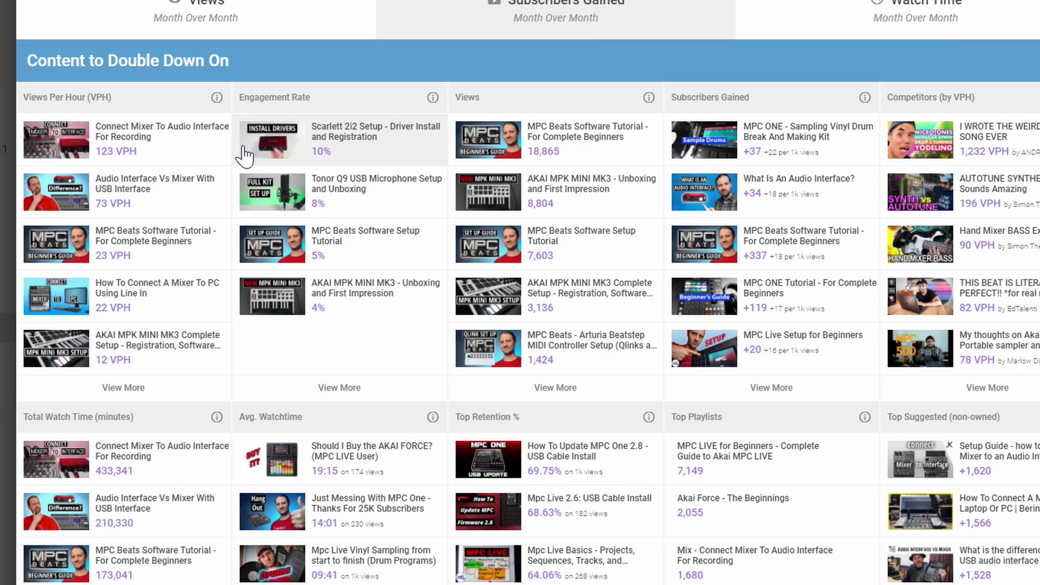
Scroll through the audit's watch time, search term and click rate sections, then close it
{"action": "scroll", "coordinate": [244, 152], "scroll_direction": "down", "scroll_amount": 6}
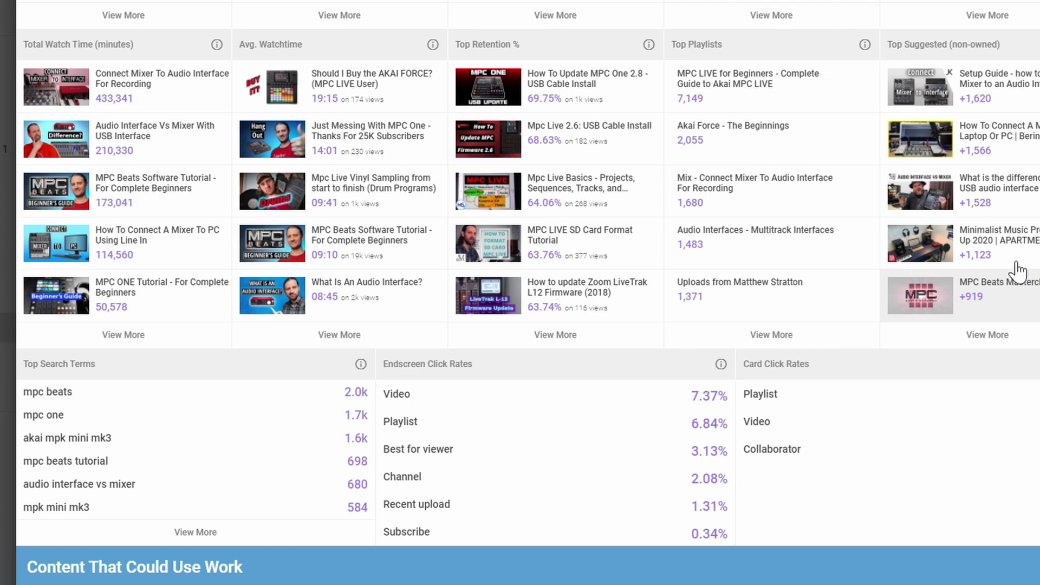
{"action": "scroll", "coordinate": [145, 138], "scroll_direction": "up", "scroll_amount": 6}
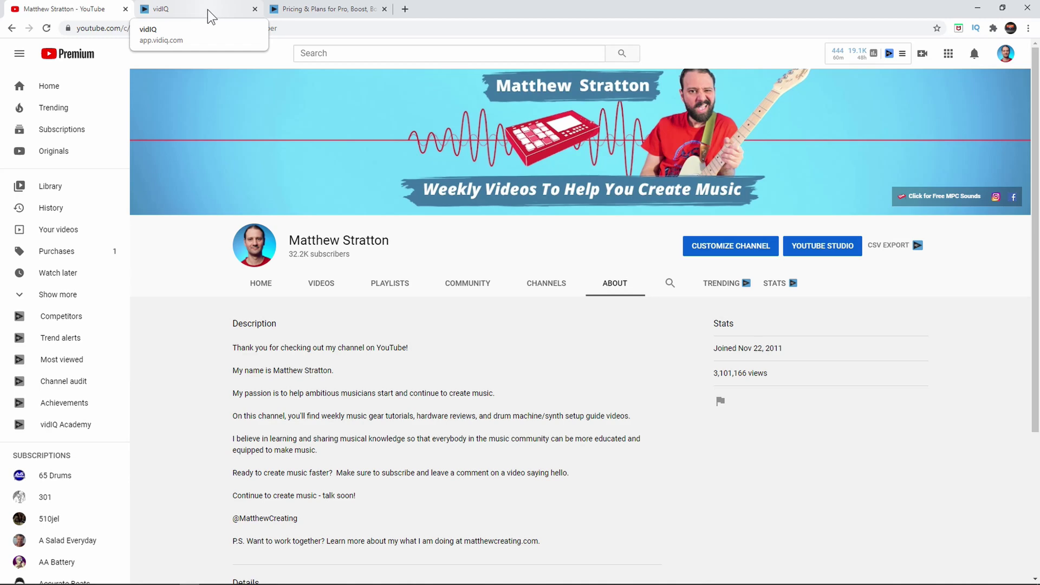
{"action": "left_click", "coordinate": [206, 8]}
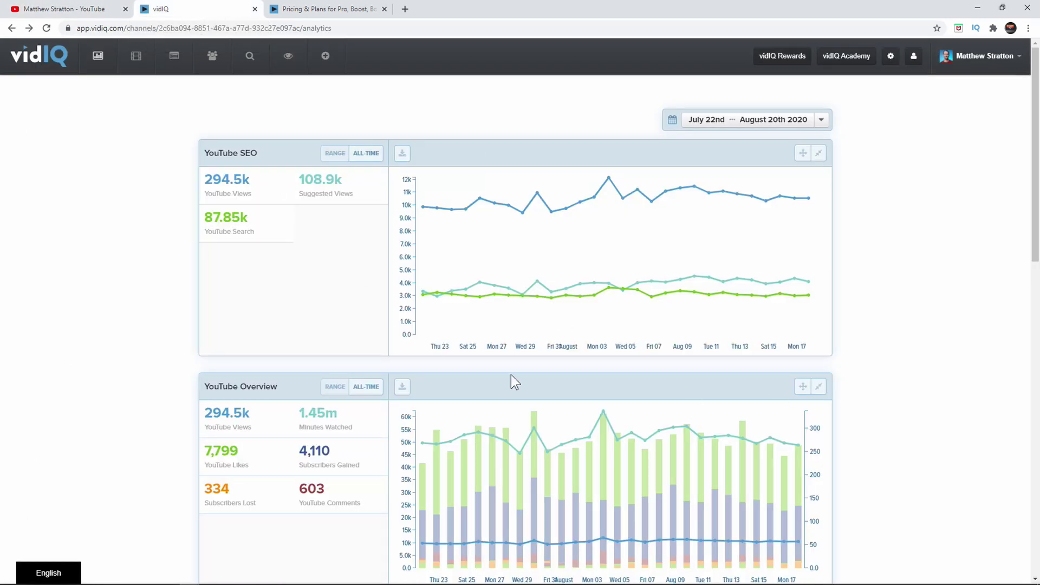
Open the web dashboard's SEO tools to the Bulk SEO page and its upgrade offer
{"action": "scroll", "coordinate": [607, 394], "scroll_direction": "down", "scroll_amount": 10}
{"action": "scroll", "coordinate": [536, 346], "scroll_direction": "up", "scroll_amount": 10}
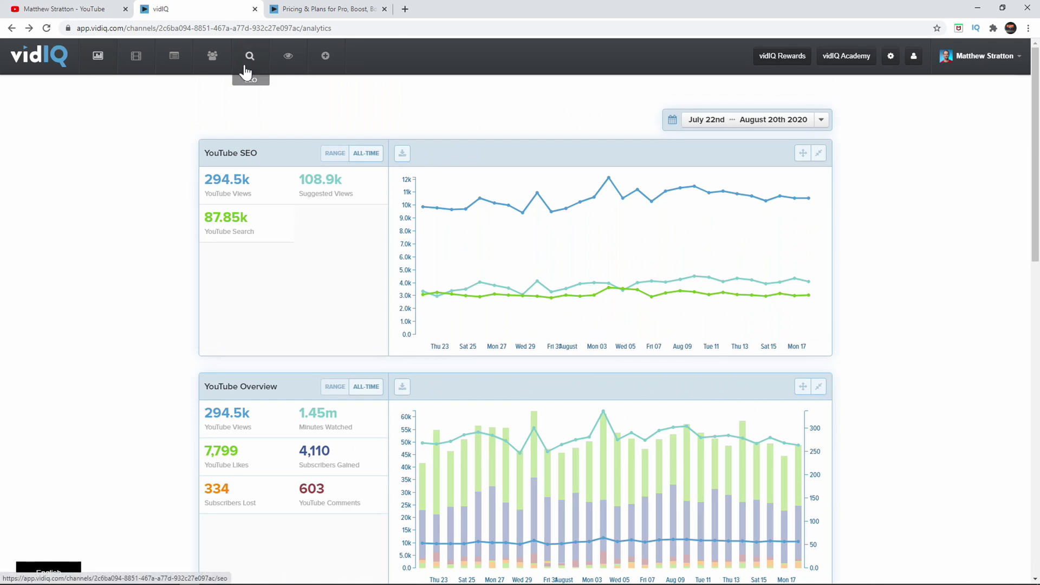
{"action": "left_click", "coordinate": [250, 56]}
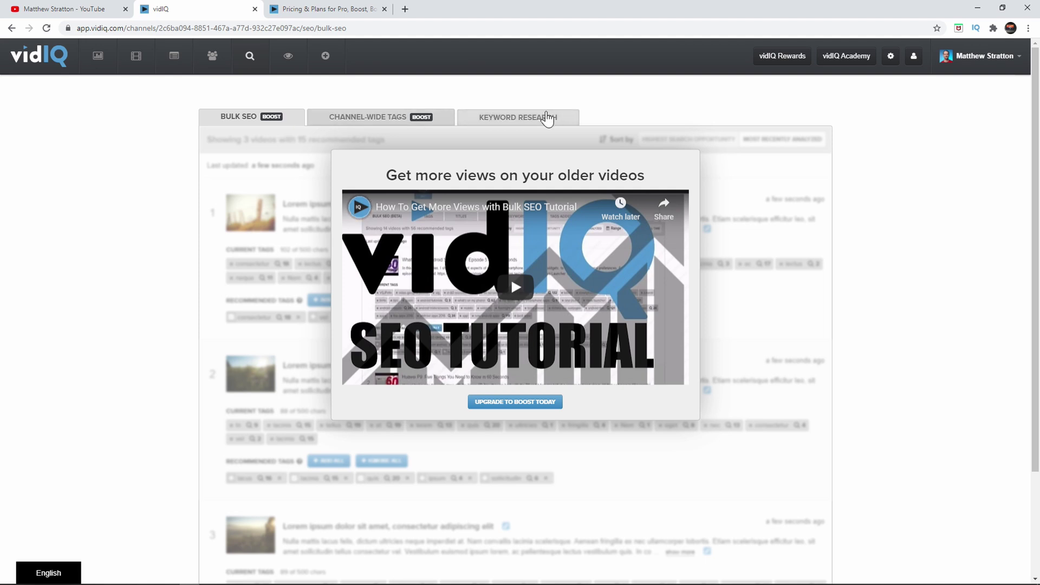
{"action": "left_click", "coordinate": [546, 118]}
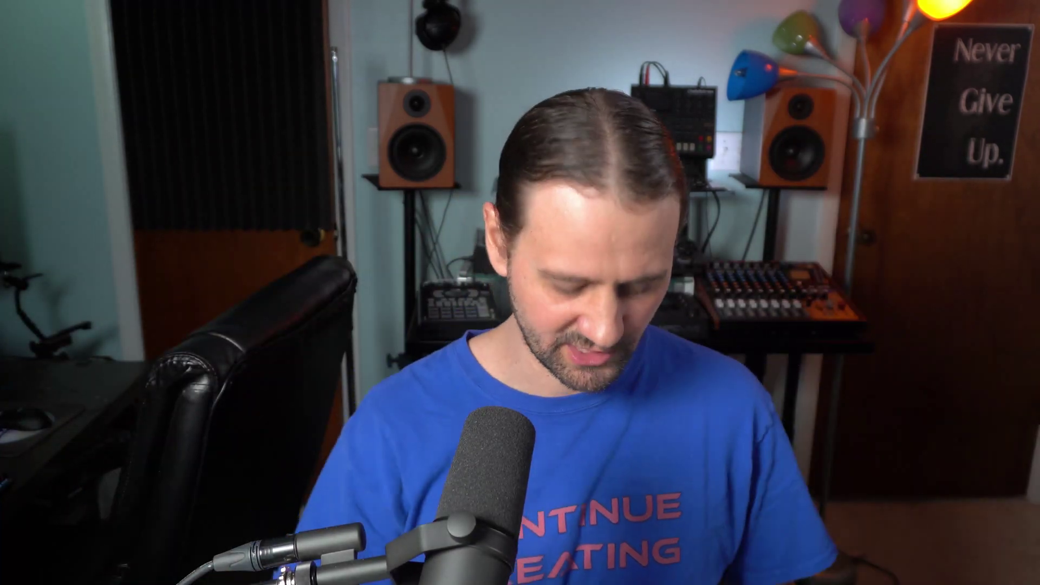
{"action": "type", "text": "mp"}
{"action": "type", "text": "c on"}
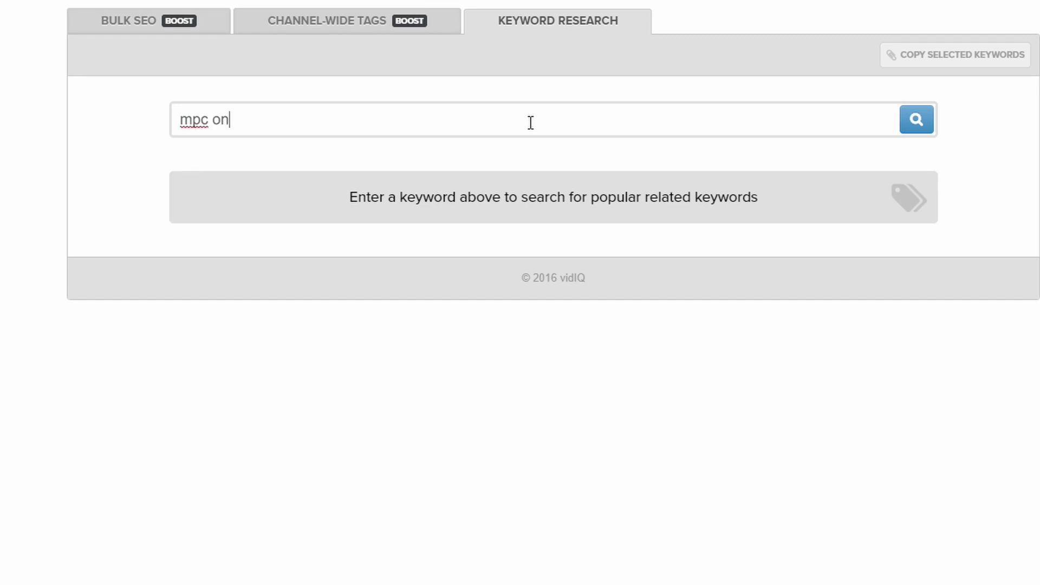
{"action": "type", "text": "e"}
{"action": "key", "text": "Return"}
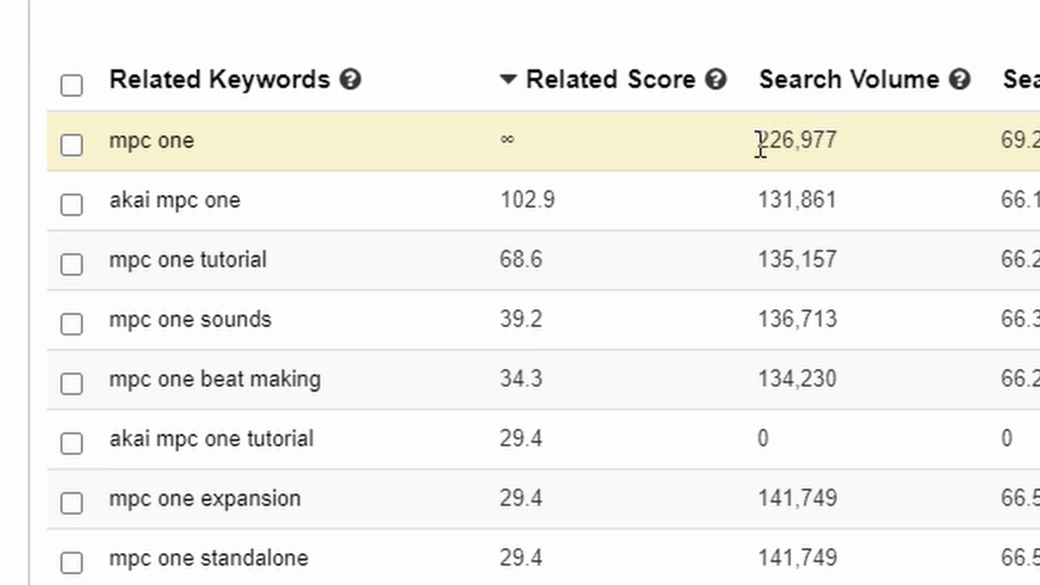
{"action": "left_click_drag", "start_coordinate": [760, 145], "coordinate": [808, 140]}
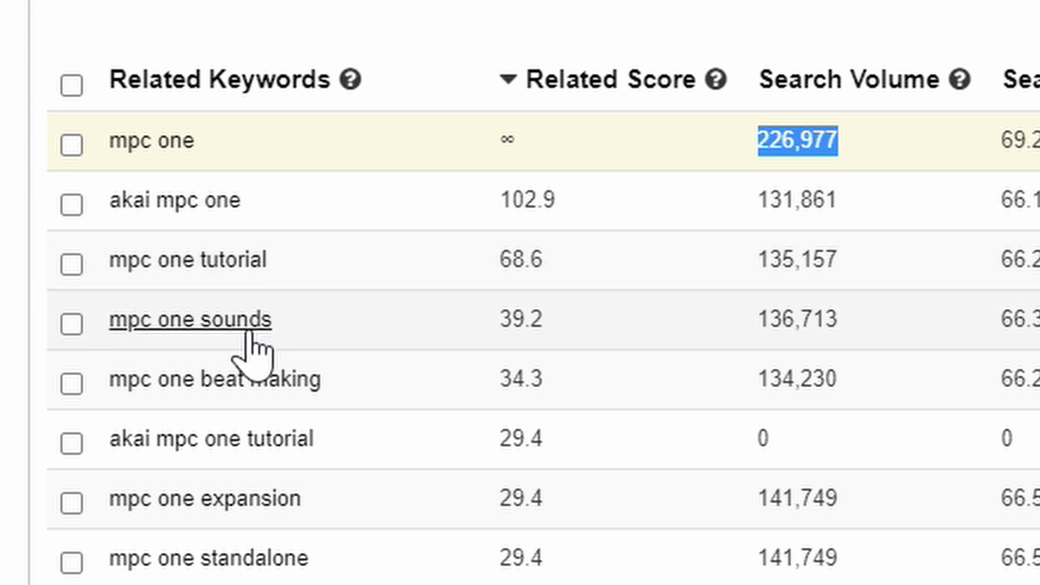
{"action": "left_click", "coordinate": [770, 312]}
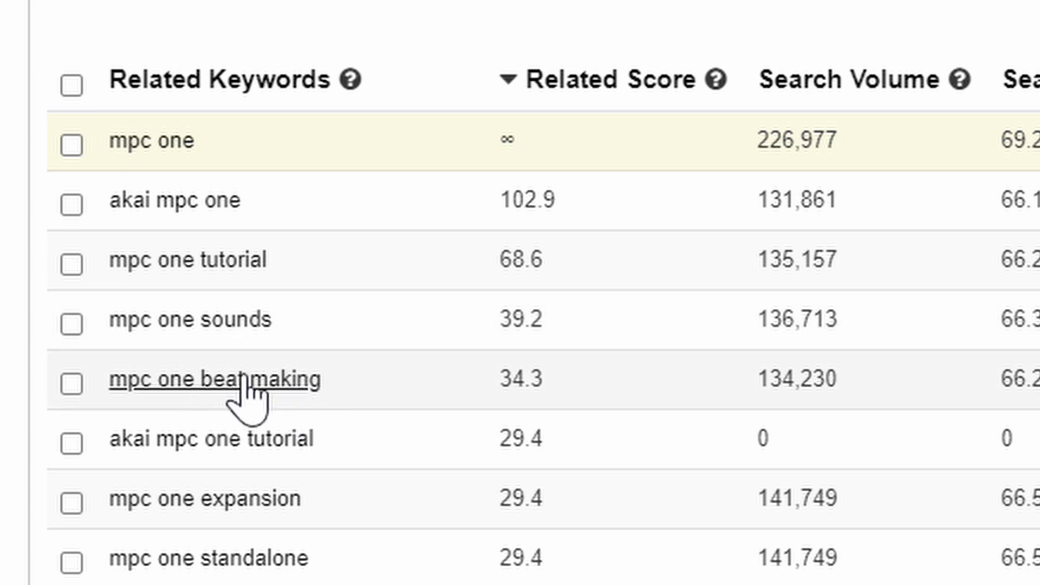
{"action": "left_click_drag", "start_coordinate": [761, 389], "coordinate": [869, 382]}
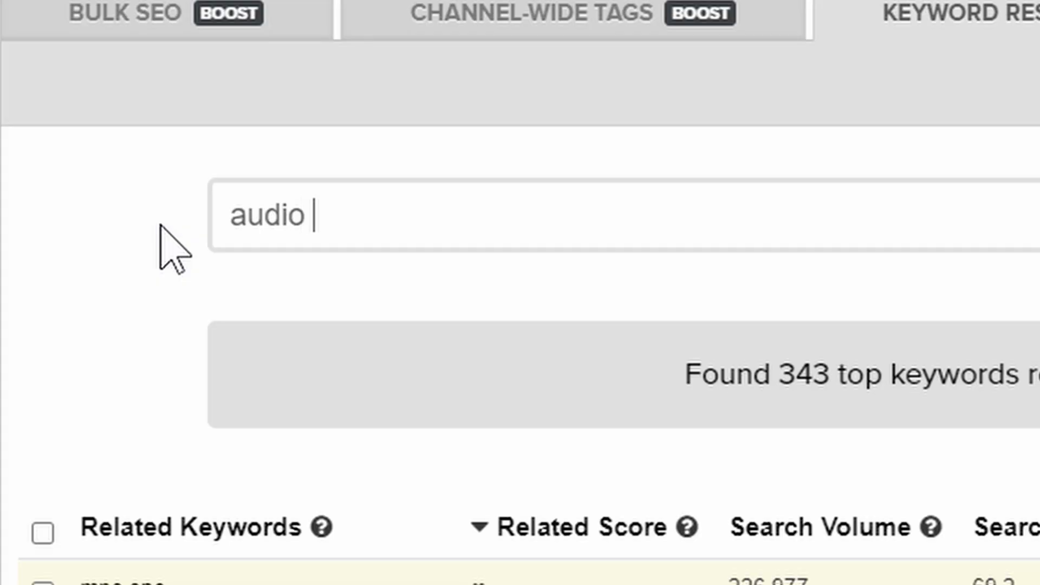
{"action": "type", "text": "in"}
Run a keyword search for 'audio interface', listing 304 related keywords
{"action": "type", "text": "terface"}
{"action": "key", "text": "Return"}
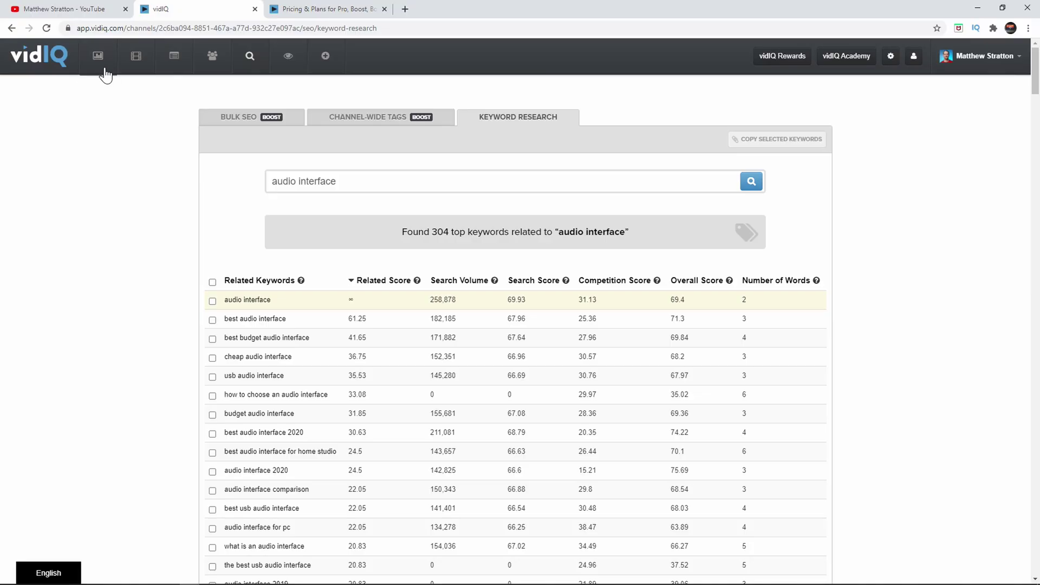
{"action": "left_click", "coordinate": [101, 65]}
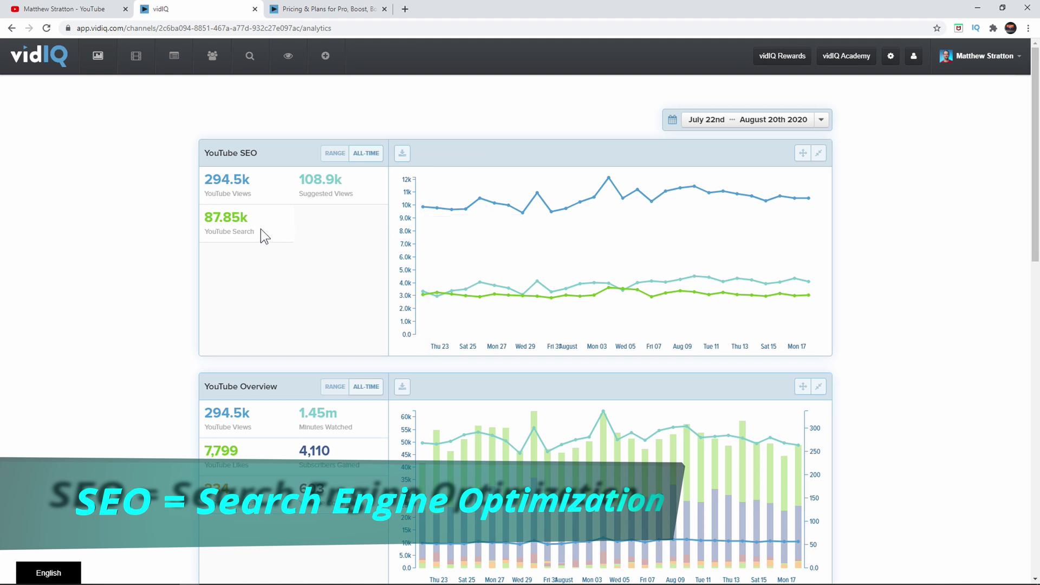
Highlight the 108.9k Suggested Views and 87.85k YouTube Search figures in YouTube SEO
{"action": "left_click_drag", "start_coordinate": [206, 218], "coordinate": [255, 219]}
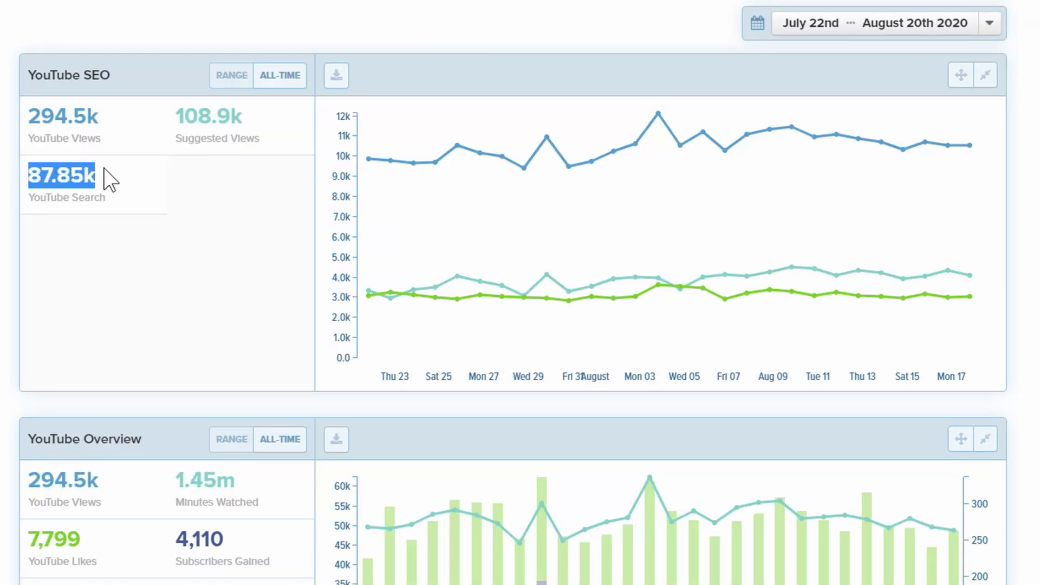
{"action": "left_click", "coordinate": [132, 173]}
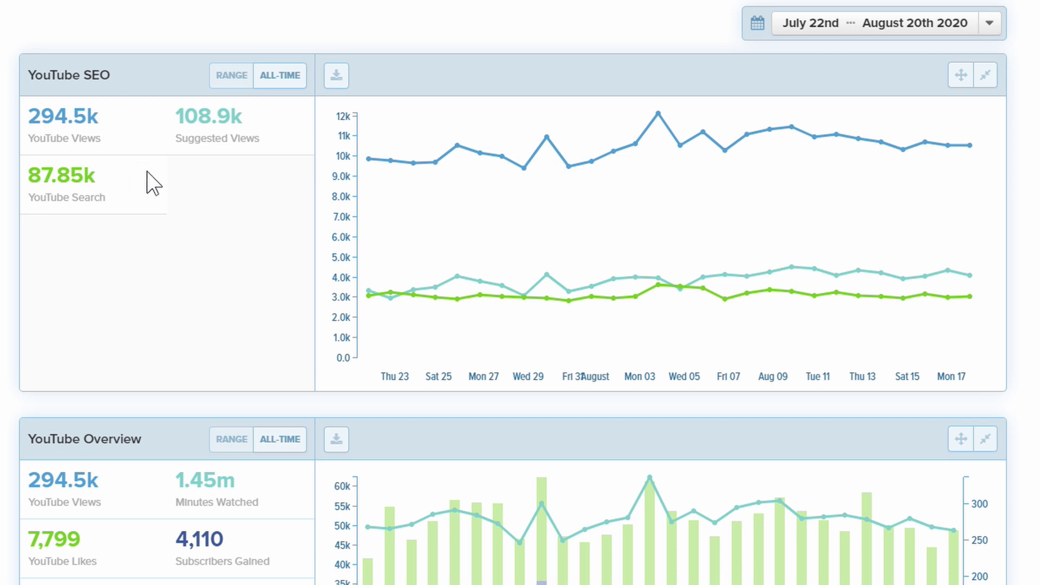
{"action": "left_click_drag", "start_coordinate": [180, 119], "coordinate": [271, 130]}
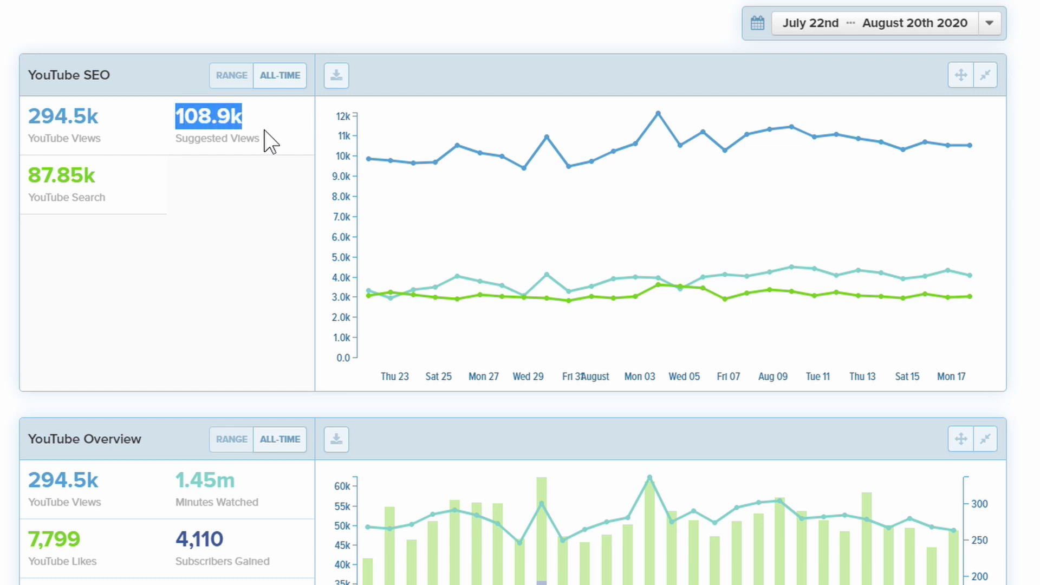
{"action": "left_click_drag", "start_coordinate": [98, 175], "coordinate": [29, 175]}
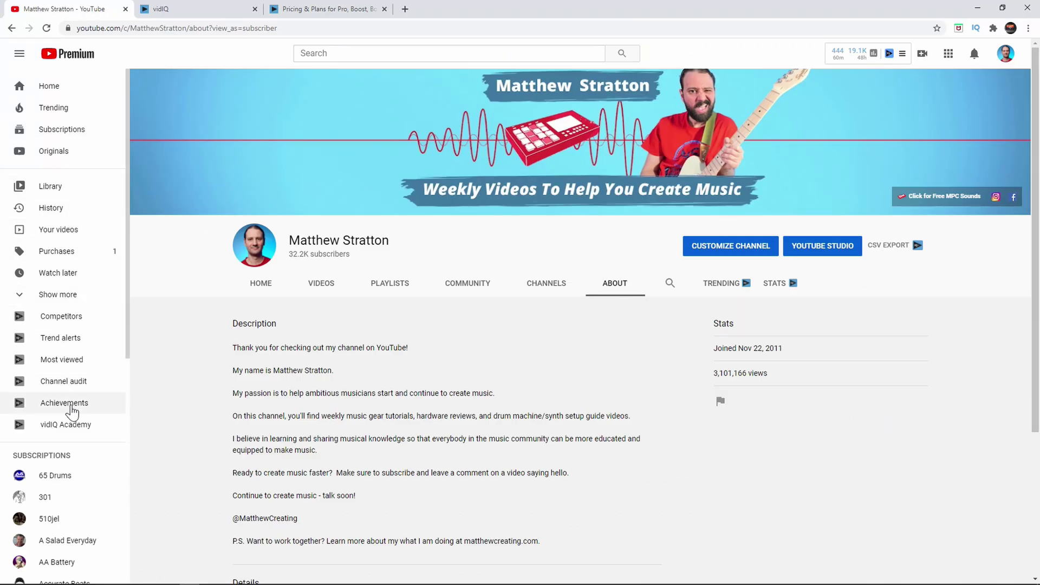
Glance at the YouTube channel audit, close it, and go back to the vidIQ analytics dashboard
{"action": "left_click", "coordinate": [82, 383]}
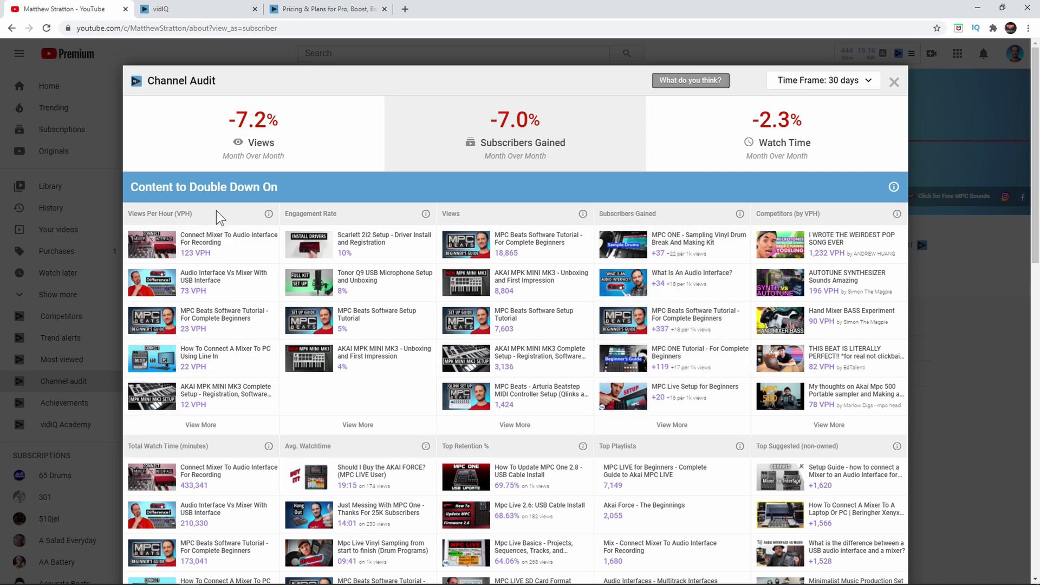
{"action": "left_click", "coordinate": [895, 82]}
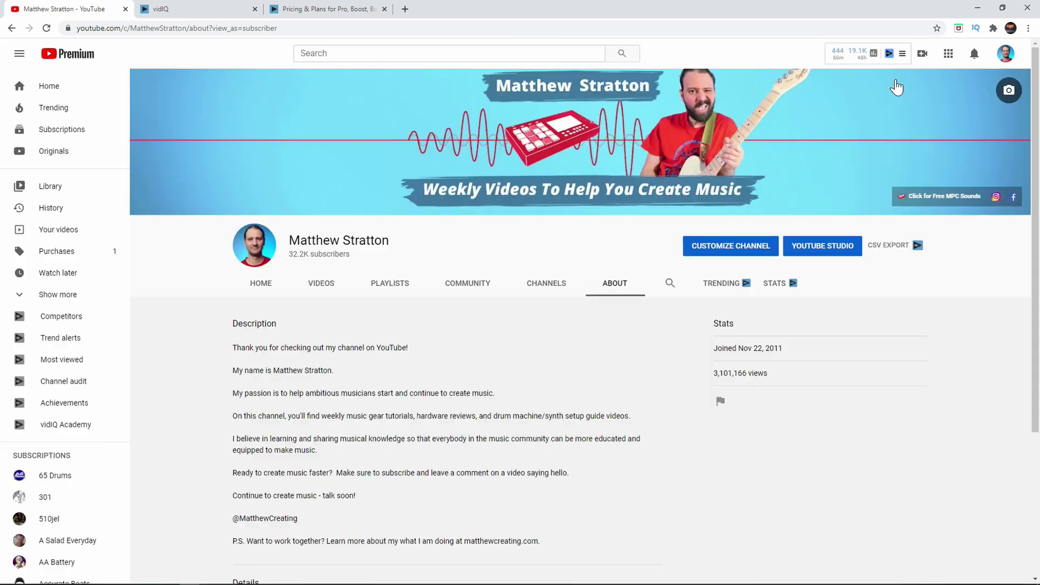
{"action": "left_click", "coordinate": [205, 9]}
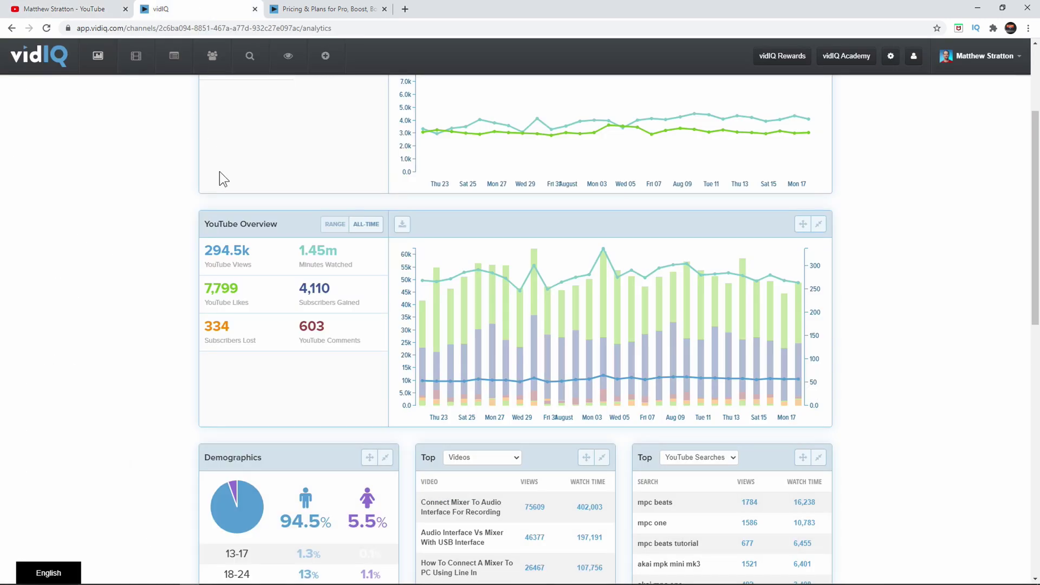
{"action": "scroll", "coordinate": [263, 235], "scroll_direction": "down", "scroll_amount": 4}
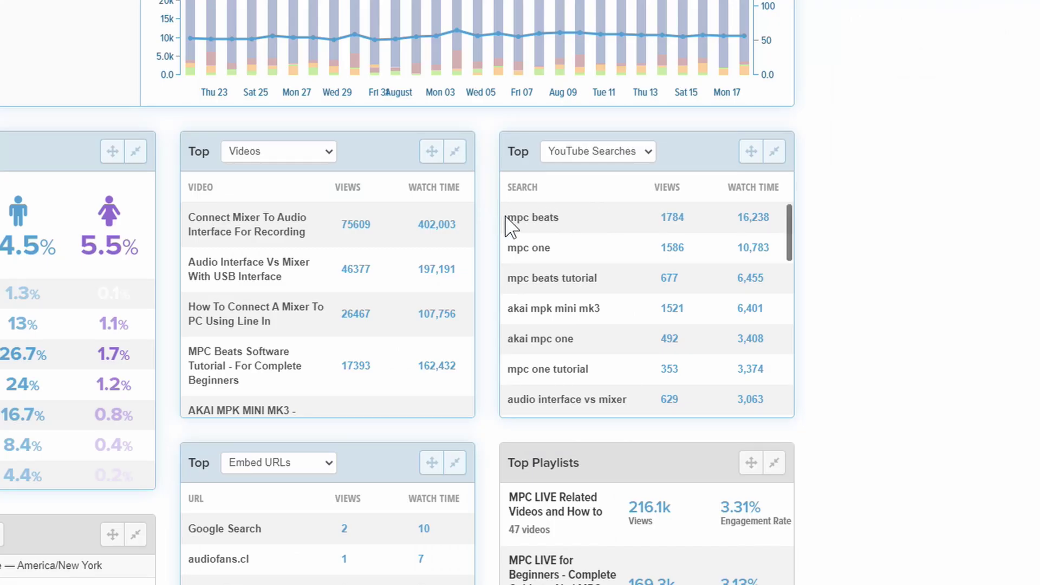
{"action": "left_click_drag", "start_coordinate": [508, 218], "coordinate": [567, 222]}
{"action": "left_click", "coordinate": [577, 242]}
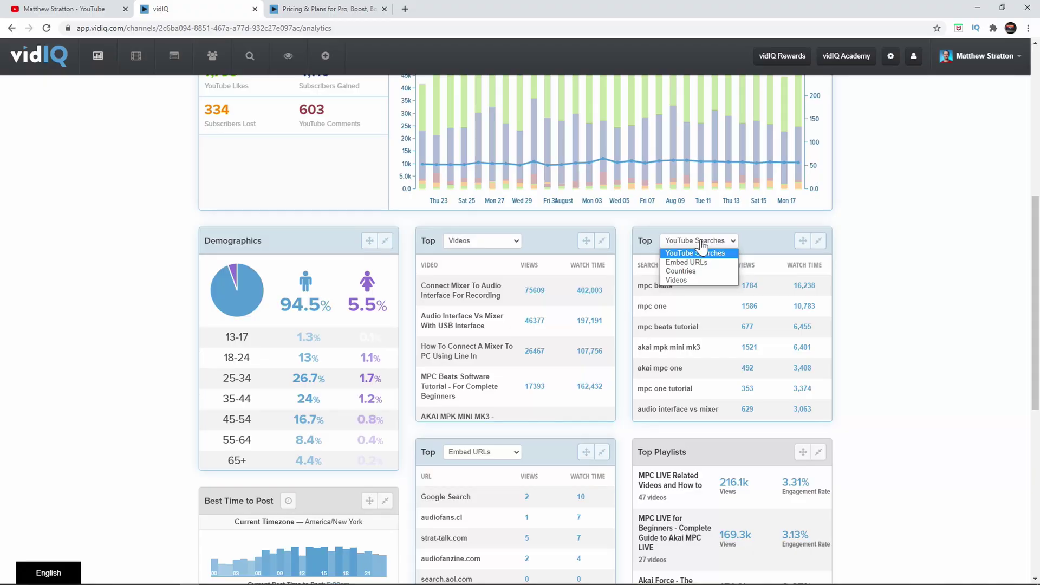
{"action": "left_click", "coordinate": [670, 250]}
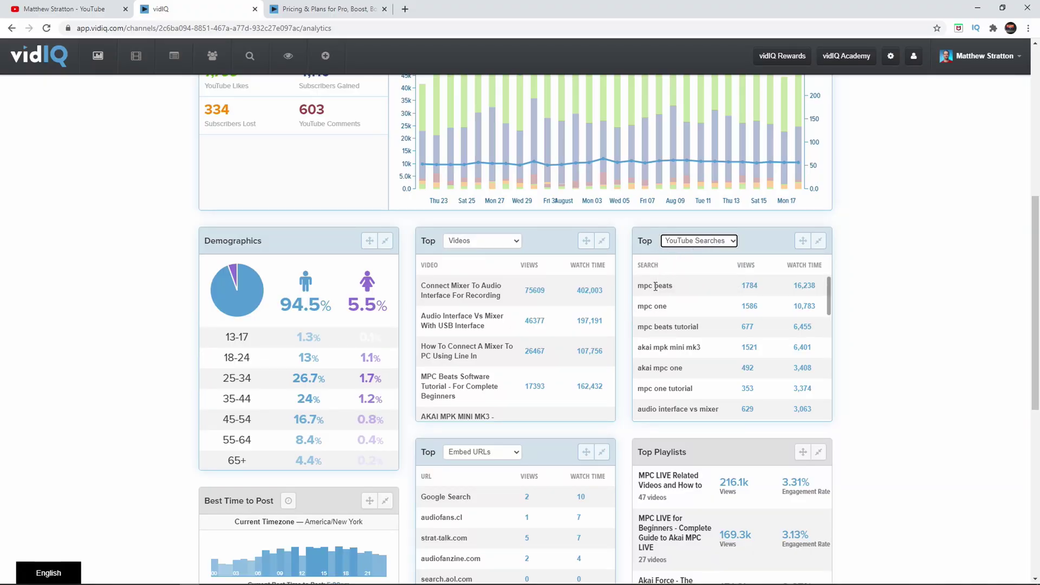